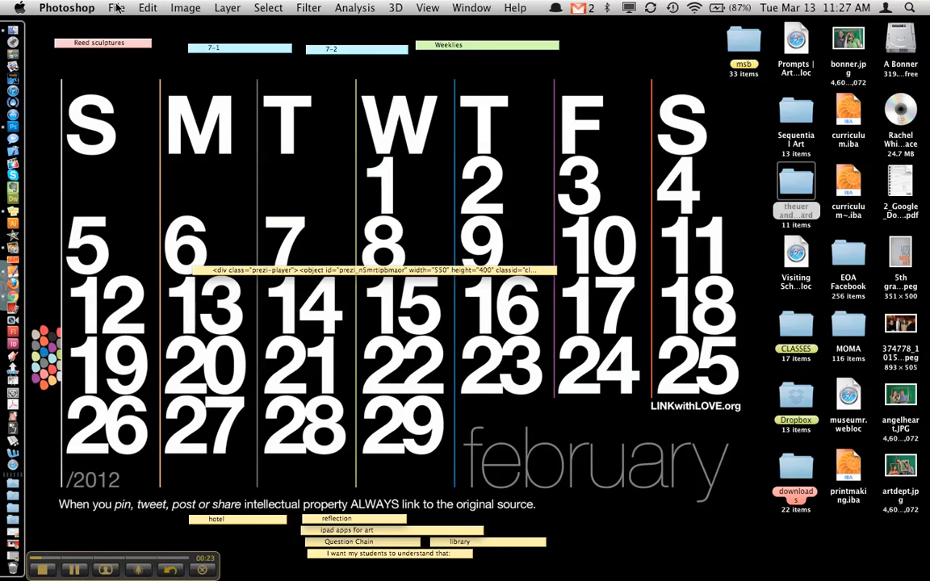
- Open the photo DSC_0379.jpg from the most recently modified folder on the Desktop
left_click(117, 7)
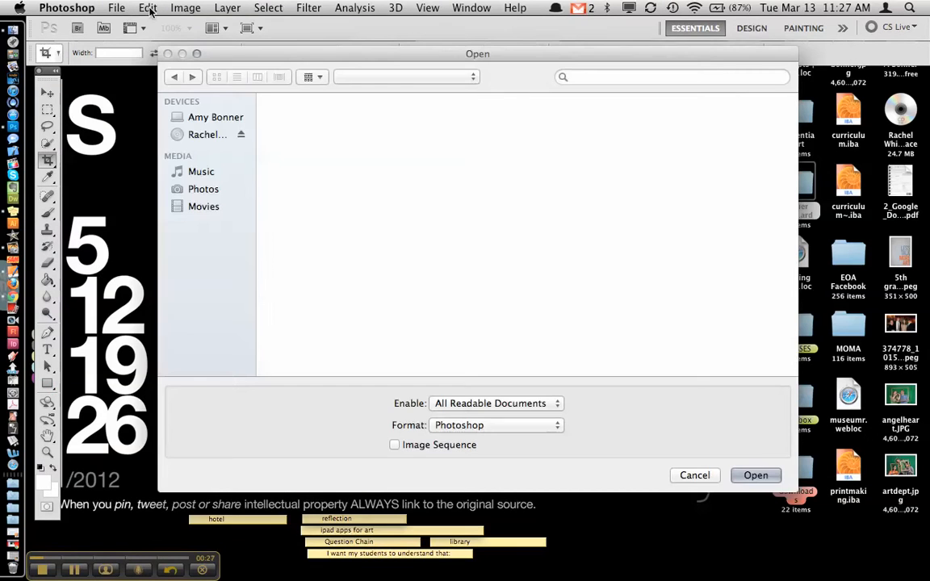
left_click(423, 171)
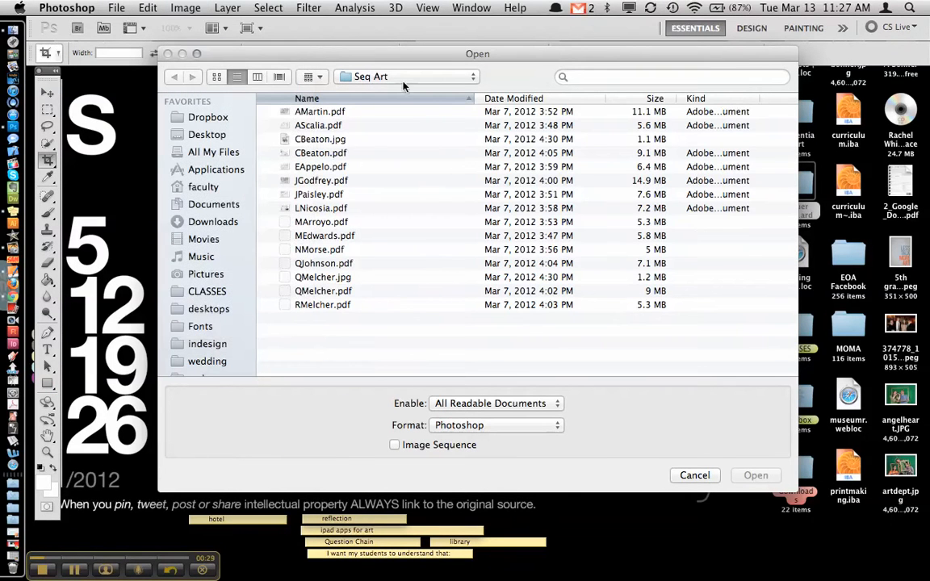
left_click(208, 134)
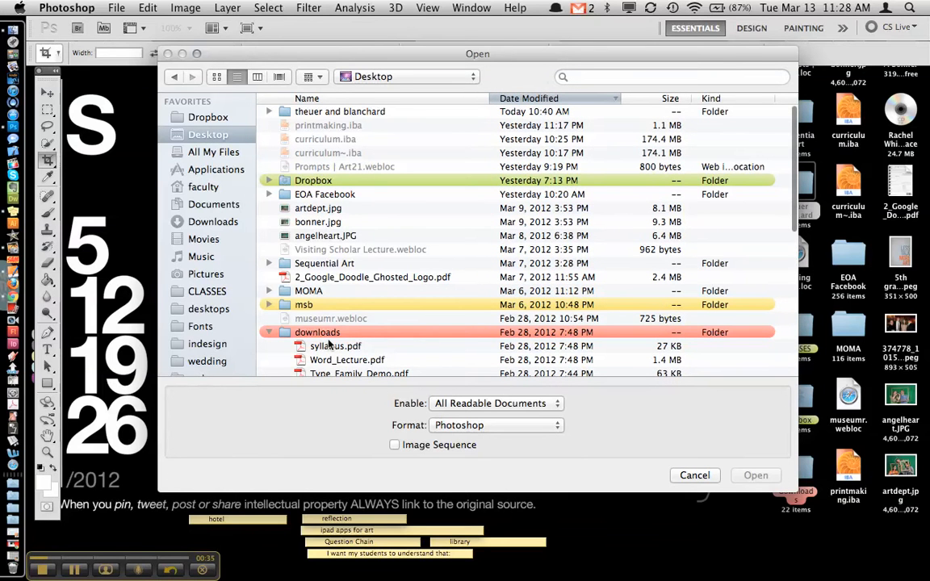
left_click(327, 113)
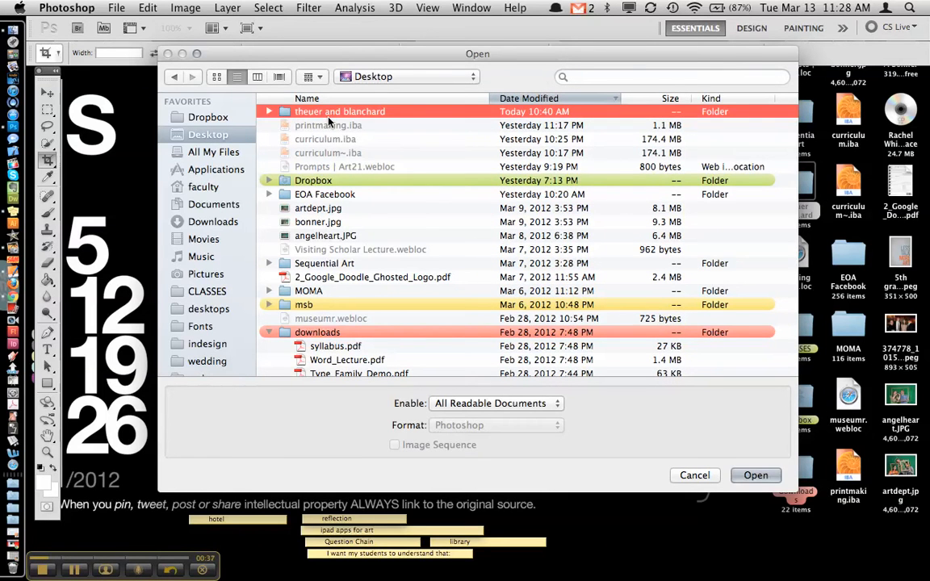
double_click(310, 113)
double_click(307, 114)
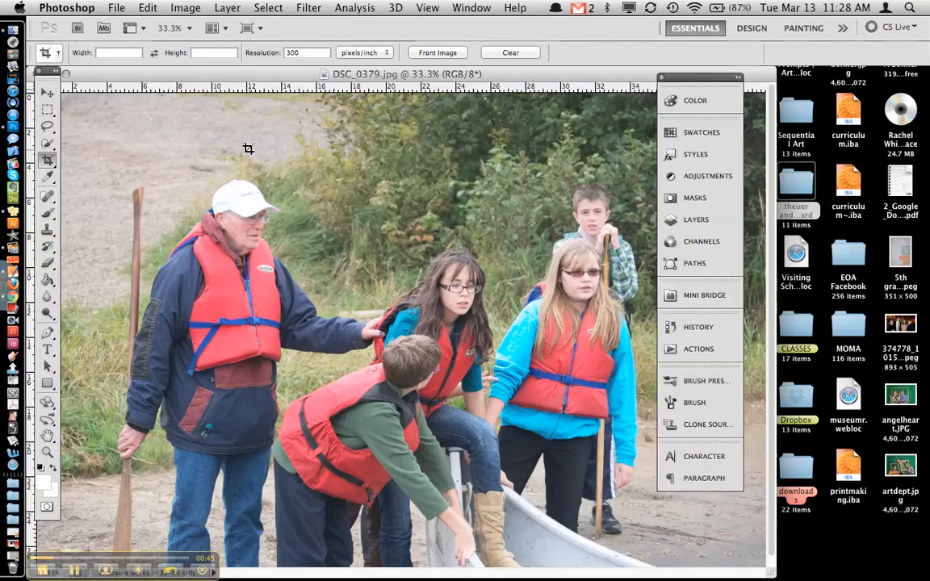
- Show the Actions panel, detach and enlarge it, and collapse the two color correction actions
left_click(471, 8)
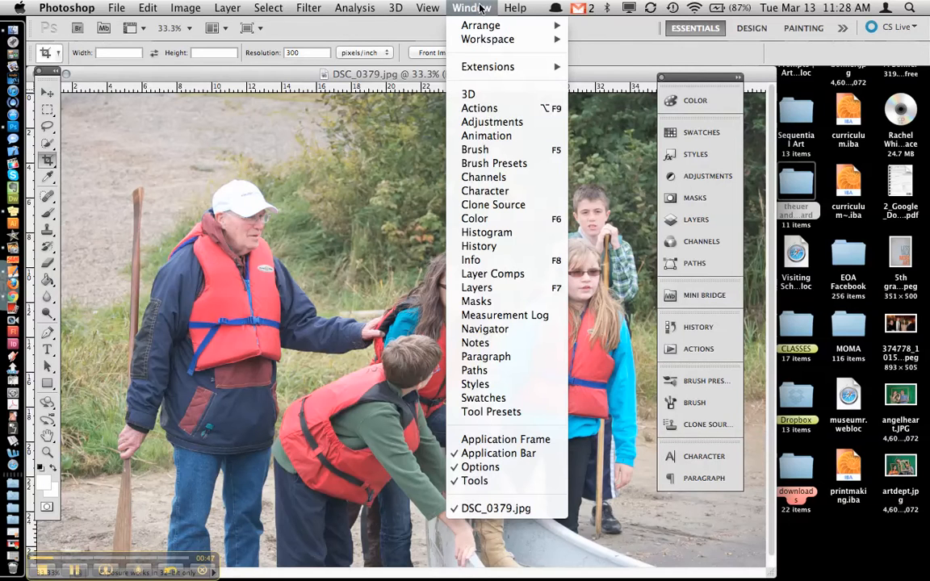
left_click(501, 111)
left_click(469, 10)
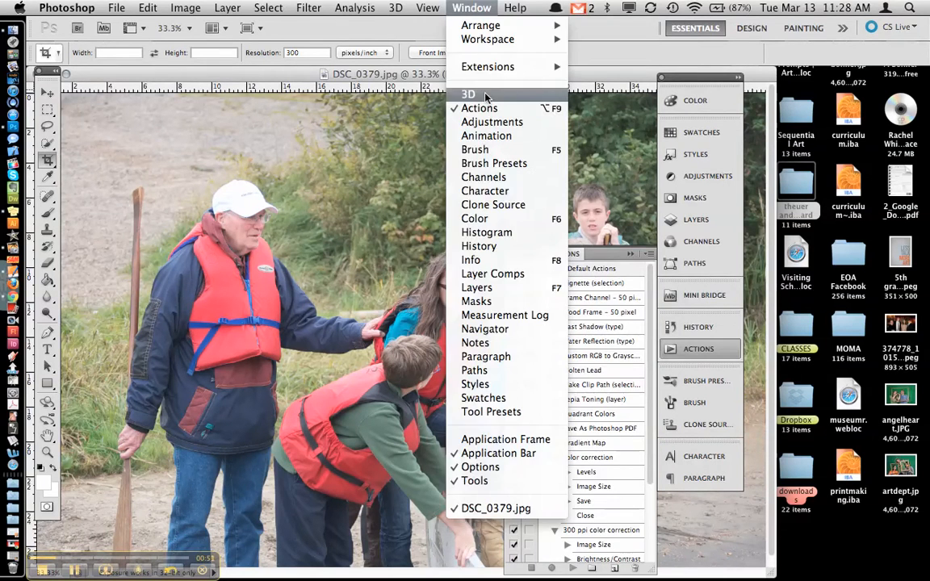
left_click(538, 228)
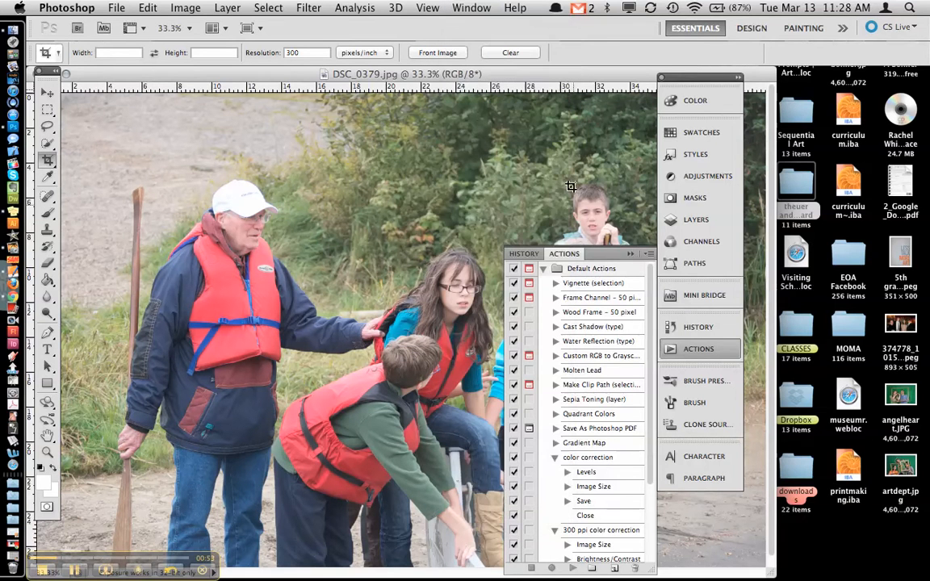
left_click_drag(575, 257, 525, 33)
left_click_drag(635, 345, 733, 538)
left_click(541, 308)
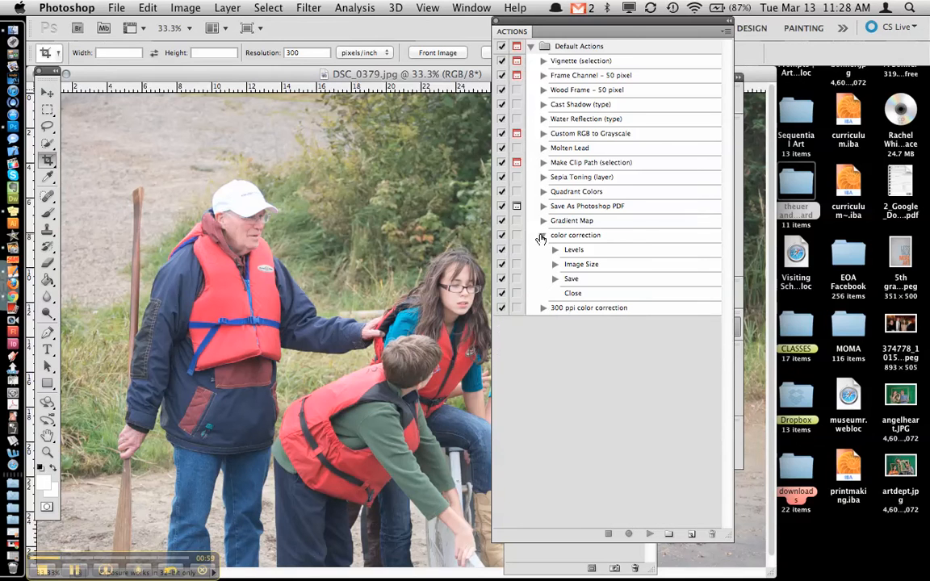
left_click(541, 235)
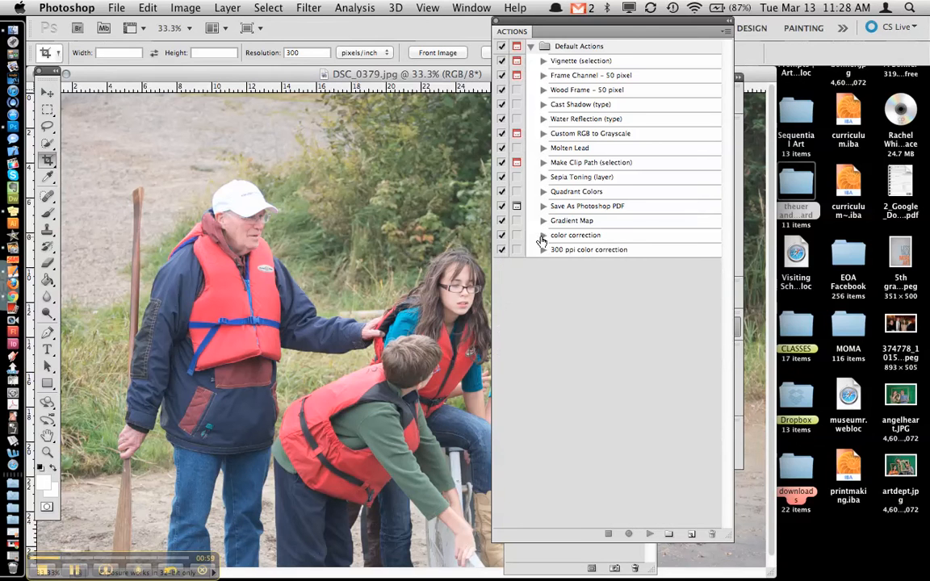
- Start recording a new action named "BW size reduction crop" in the Default Actions set
left_click(691, 534)
type("crop")
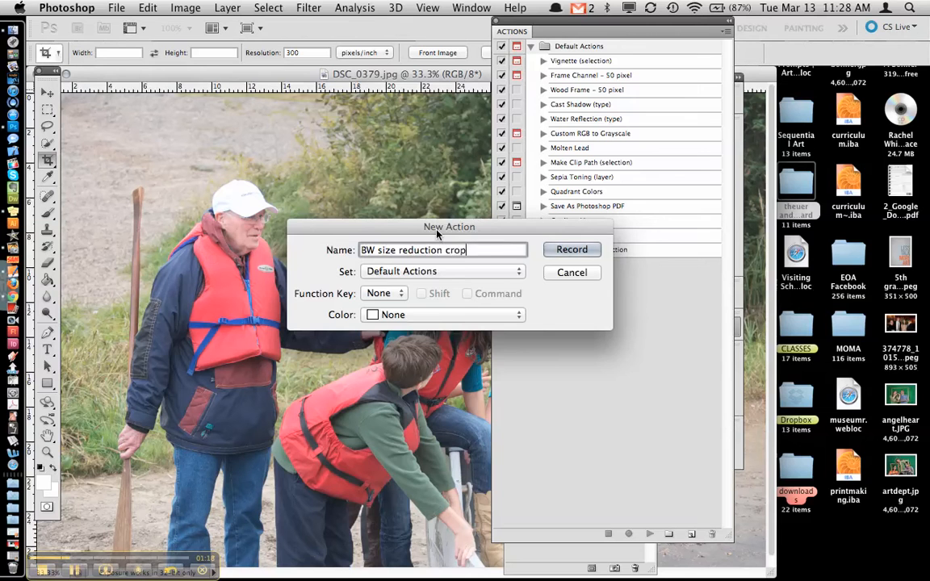
key("Return")
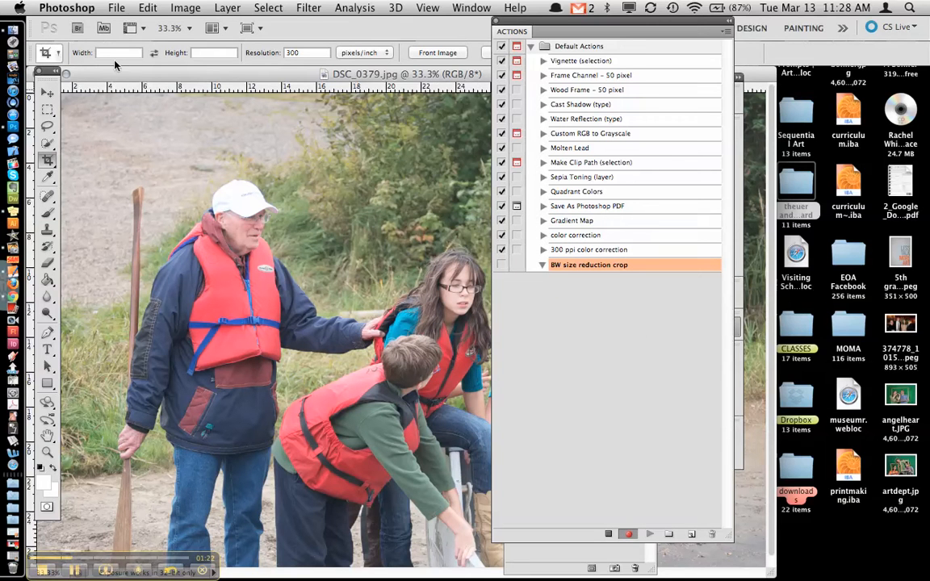
- Desaturate the photo and move the Actions panel aside so more of the image is uncovered
left_click(175, 8)
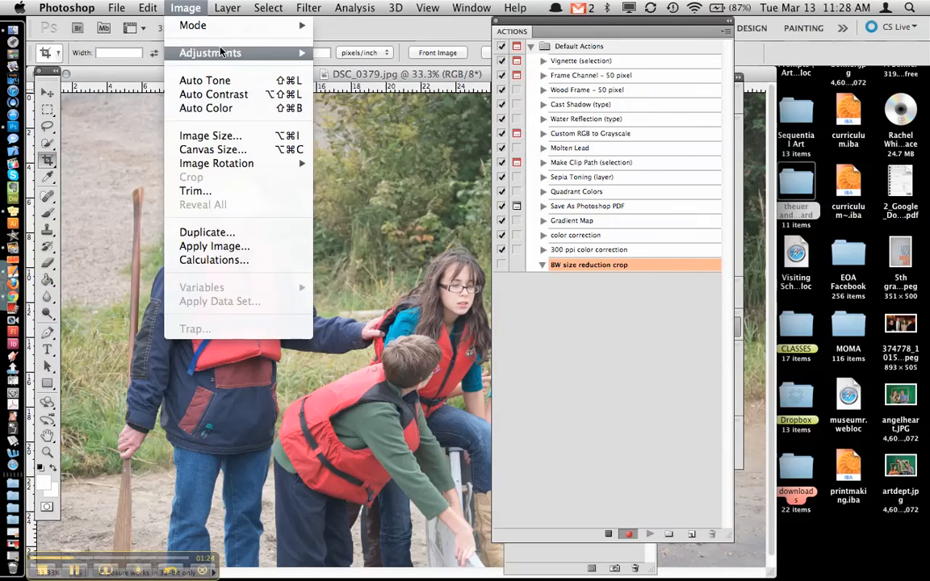
mouse_move(228, 52)
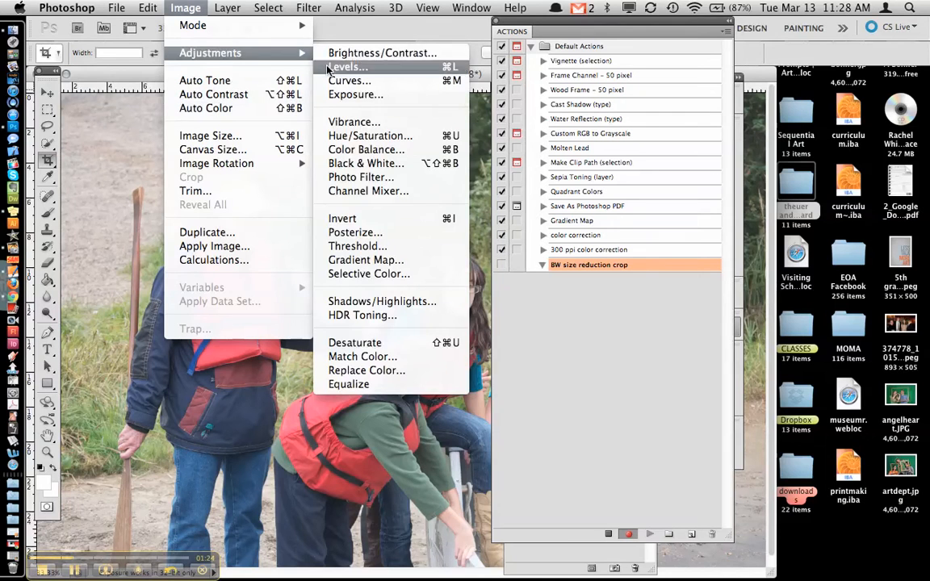
left_click(406, 345)
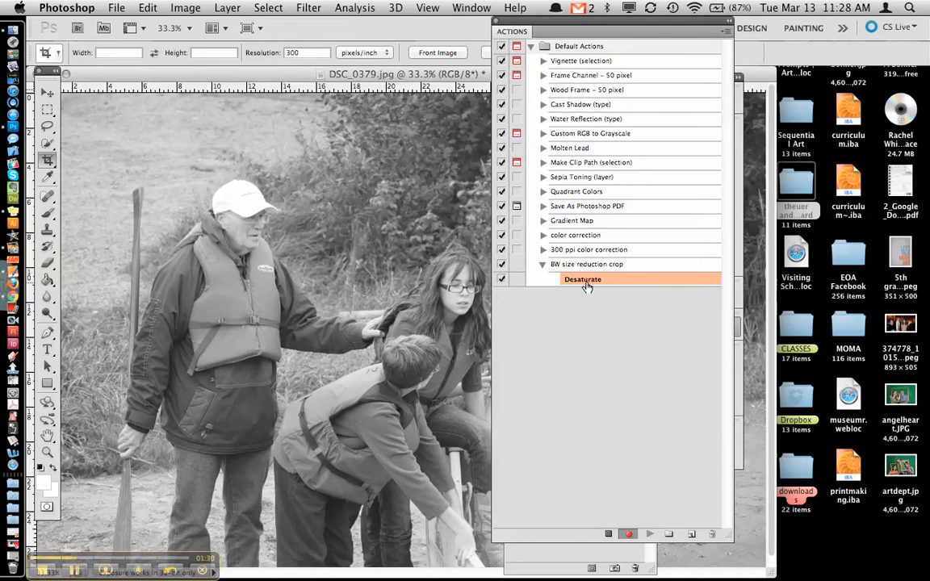
left_click_drag(601, 23, 748, 7)
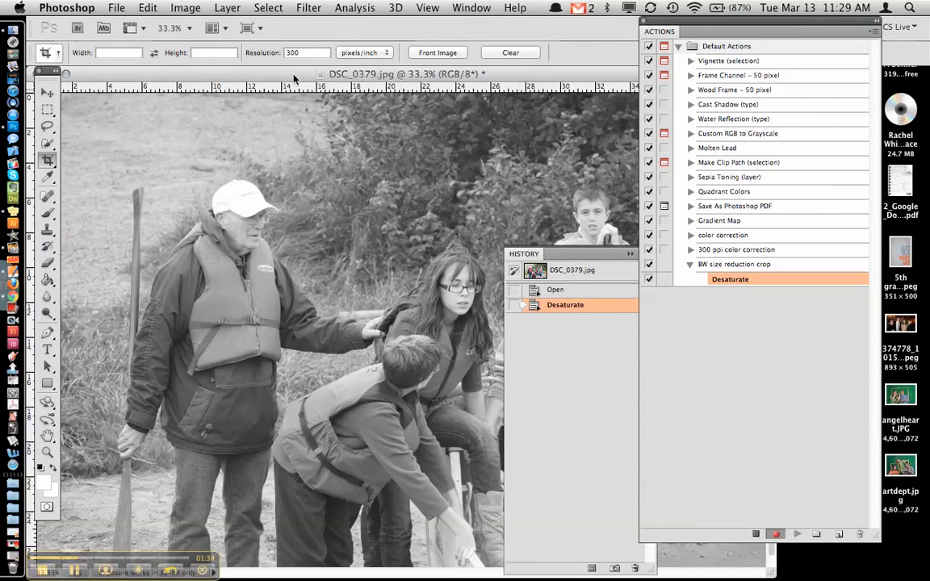
- In the image size settings, turn off resampling and set the resolution to 300 pixels/inch
left_click(185, 7)
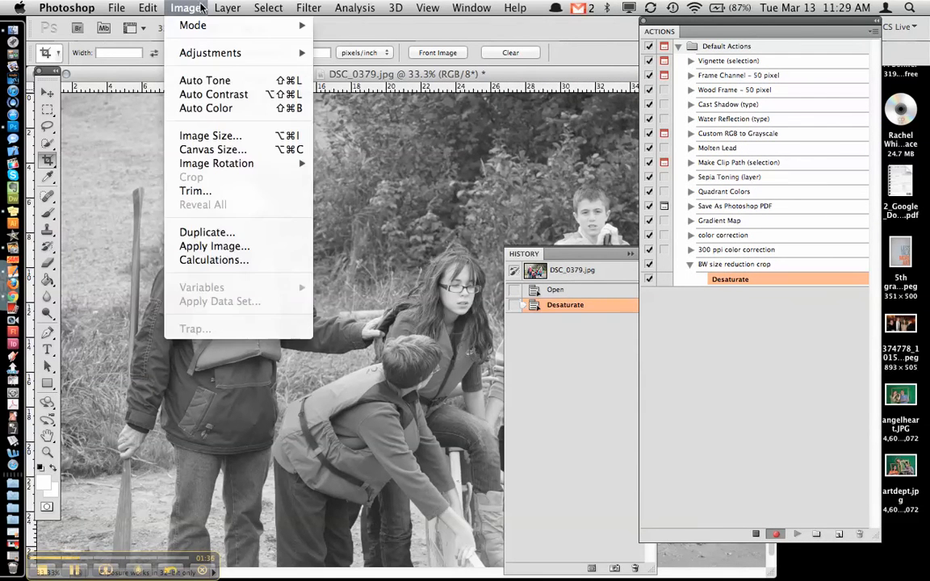
left_click(210, 137)
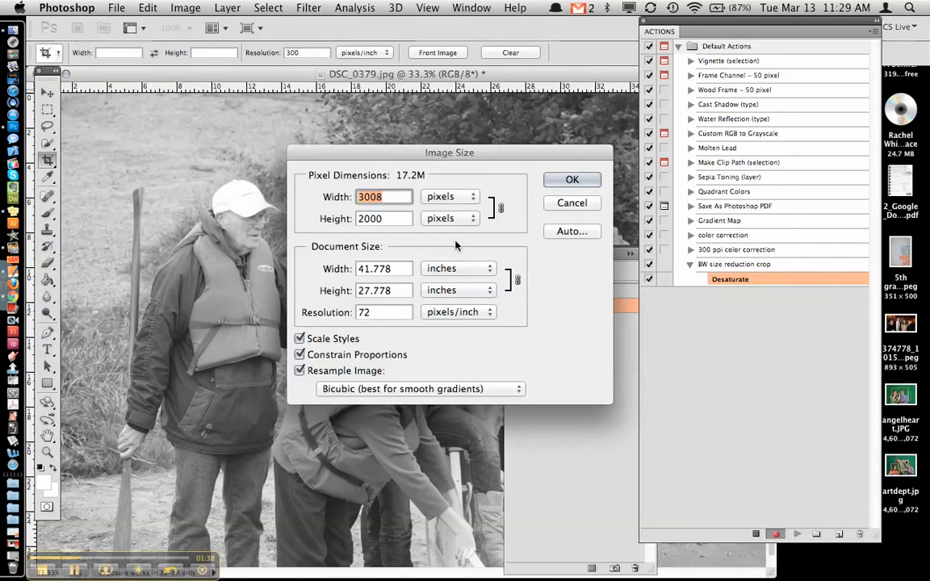
left_click(299, 372)
key("Tab")
key("Tab")
type("300")
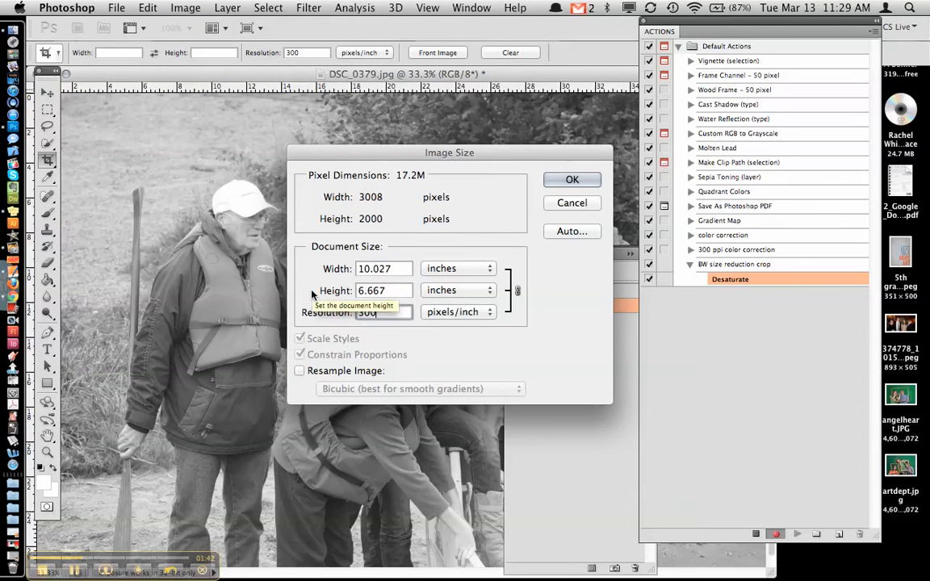
- Turn resampling back on and resize the image to a document width of 4 inches
left_click(300, 371)
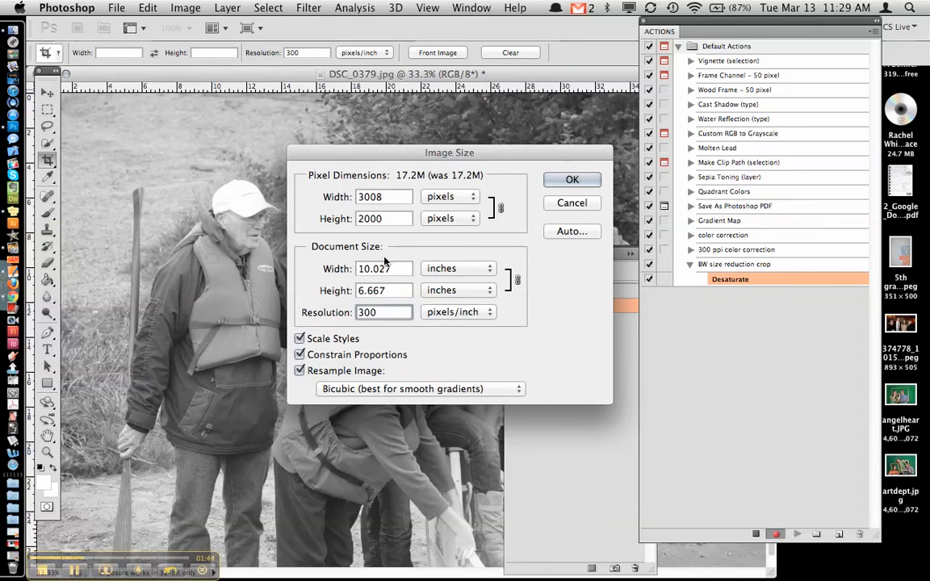
double_click(365, 269)
type("4")
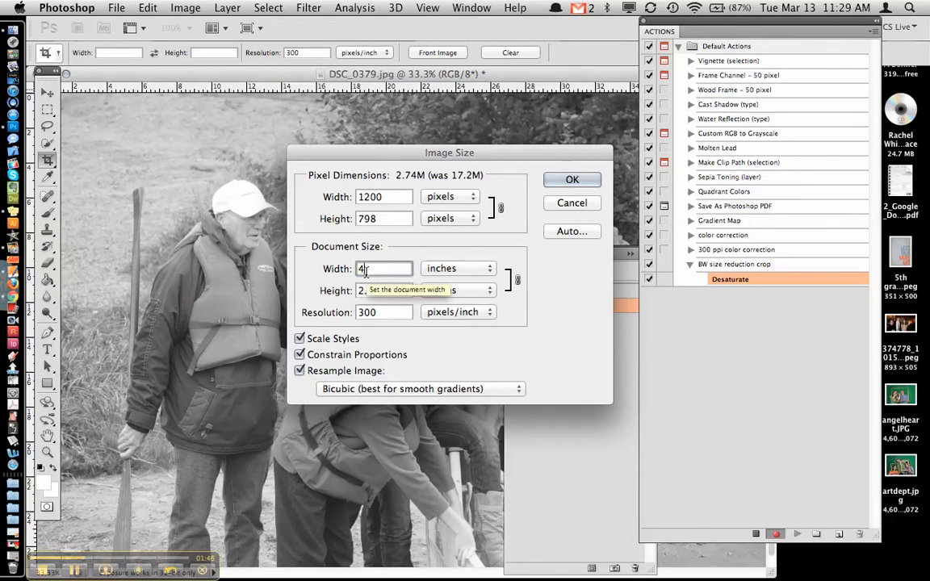
left_click(556, 181)
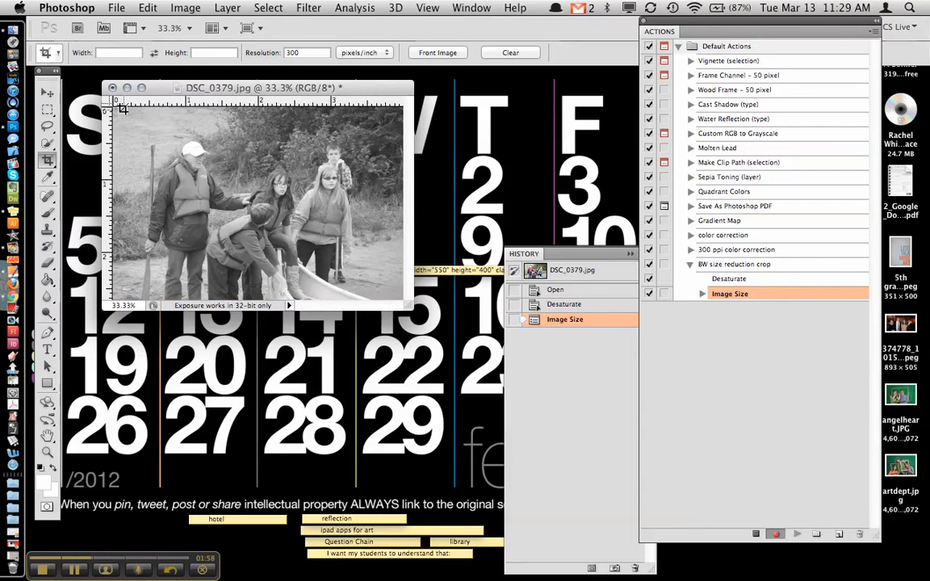
- Crop the photo to a square of about 2.6 by 2.6 inches starting near its upper-left corner
left_click_drag(121, 109, 325, 301)
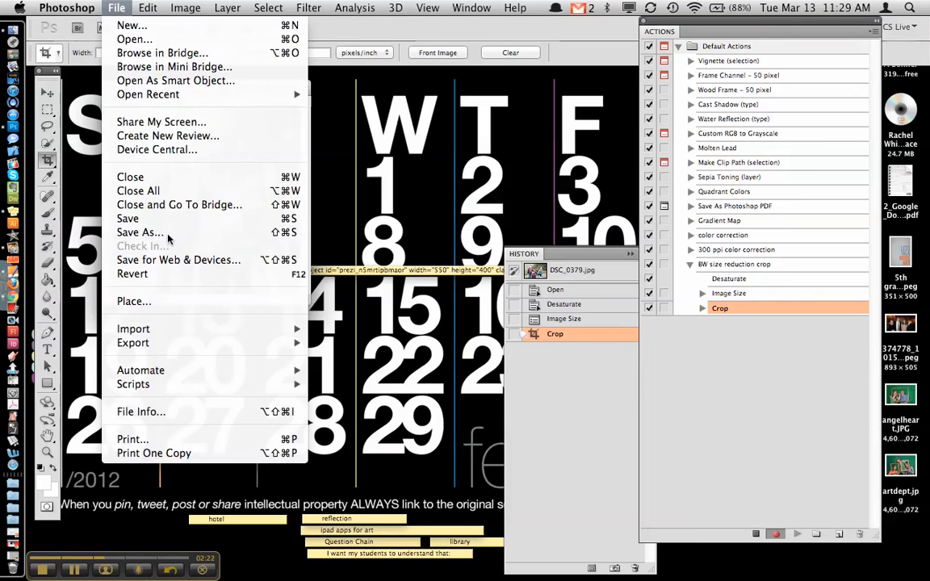
- Save the photo as a JPEG at quality 8 in a new folder named "BW resized cropped"
left_click(140, 233)
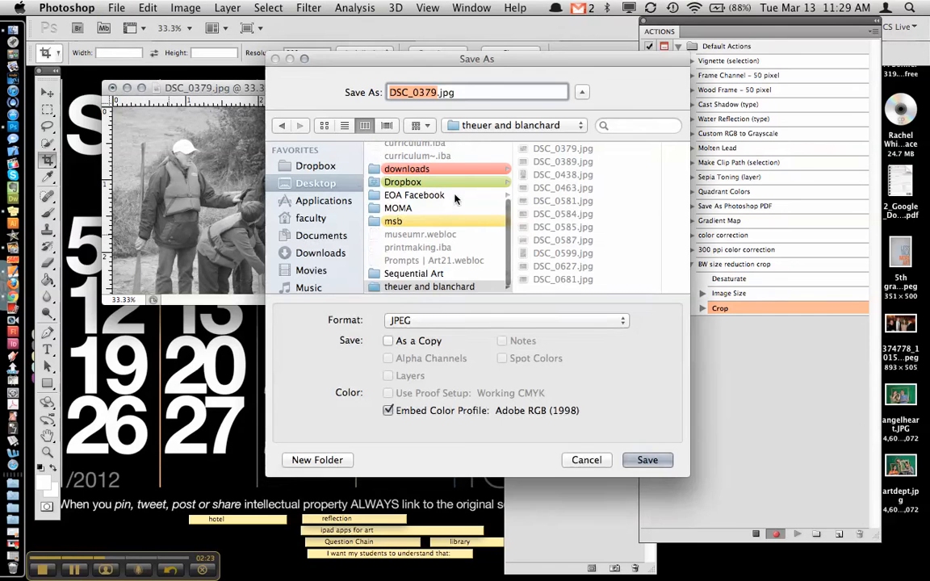
left_click(318, 461)
type("cropped")
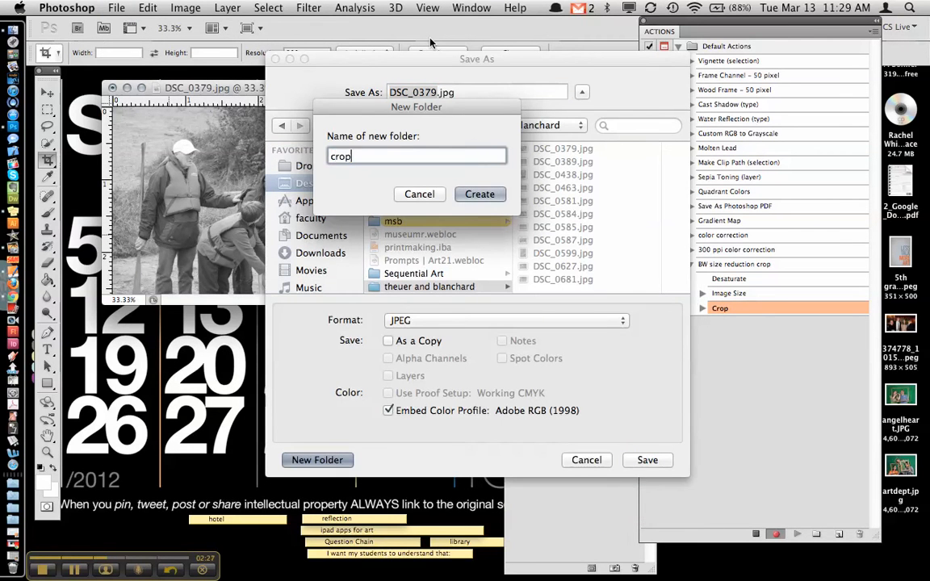
key("super+Left")
type("BW resix")
key("BackSpace")
type("zed")
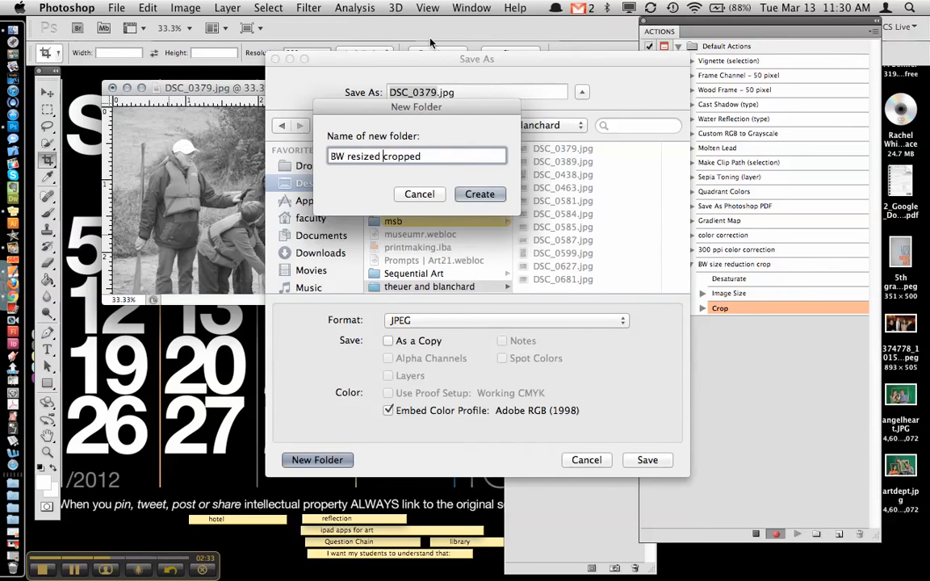
key("Return")
left_click(647, 459)
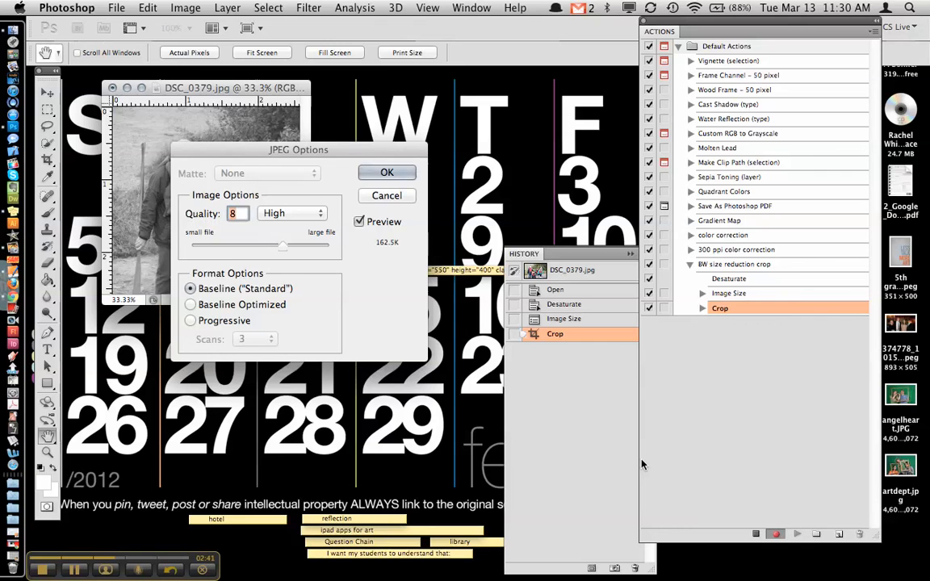
left_click(384, 175)
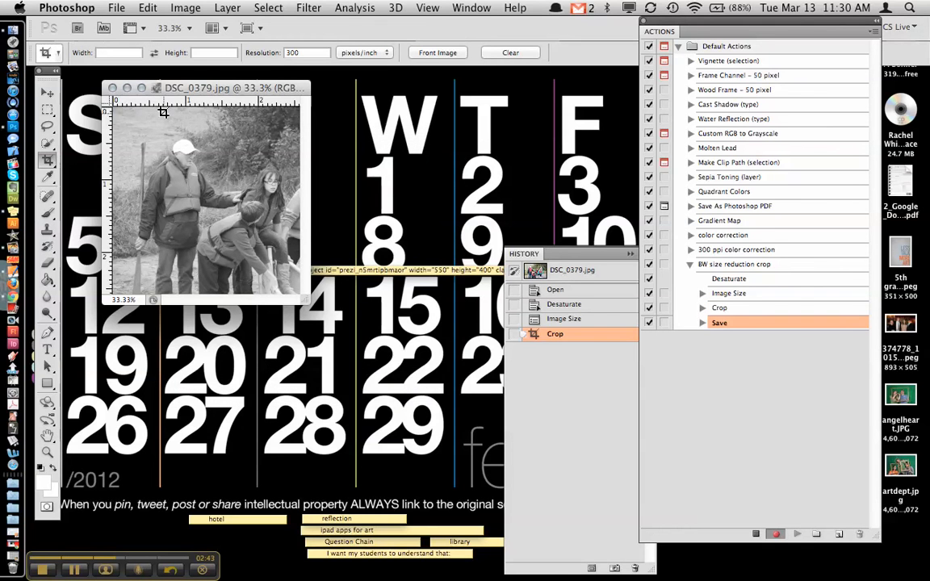
- Close the photo and stop recording the action
left_click(114, 89)
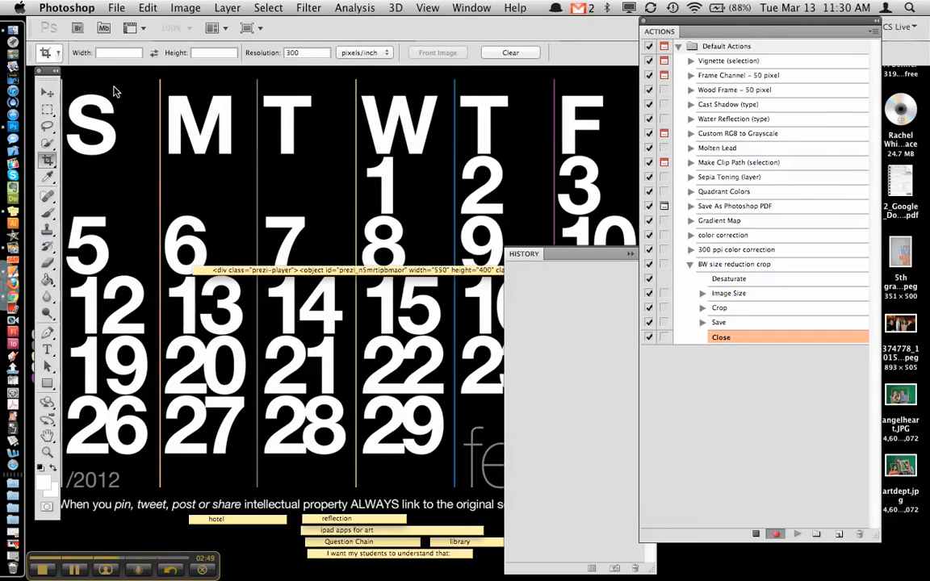
left_click(756, 535)
- Examine the recorded settings of the Image Size, Crop and Save steps in the new action, and collapse them again
left_click(702, 294)
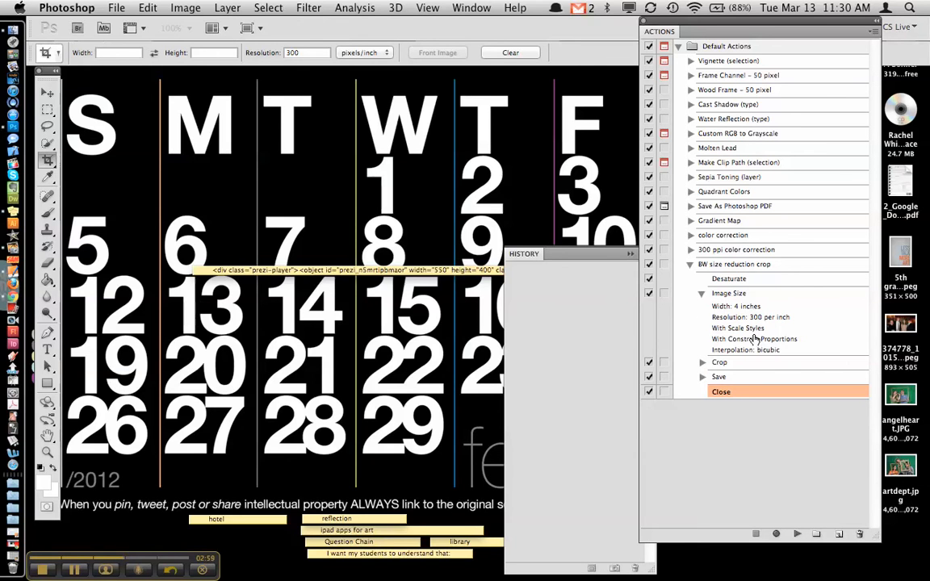
left_click(702, 363)
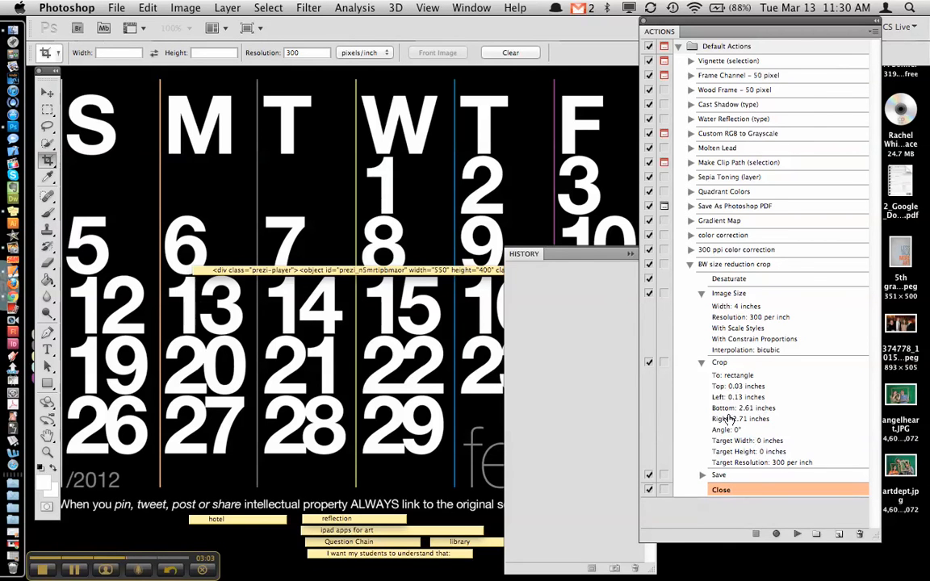
left_click(702, 475)
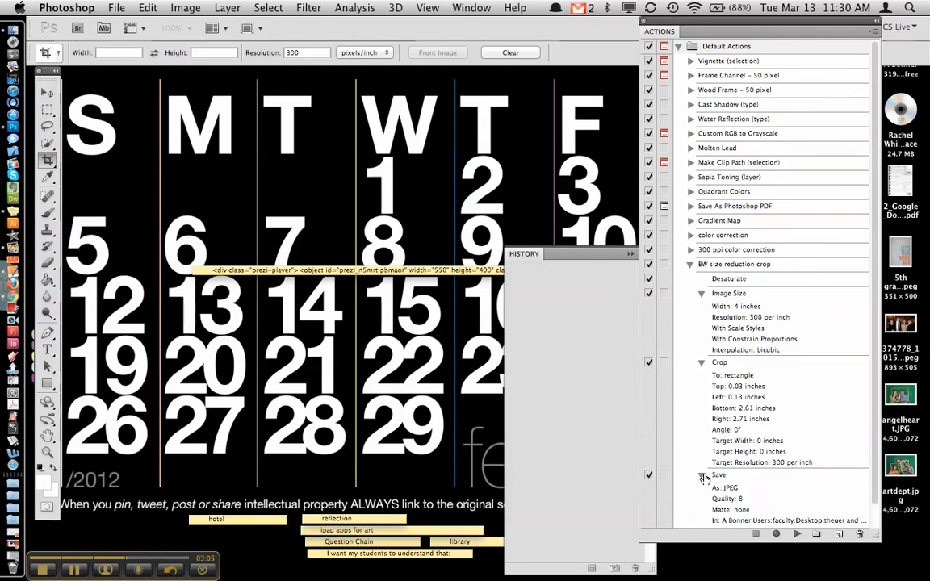
scroll(705, 478, "down", 1)
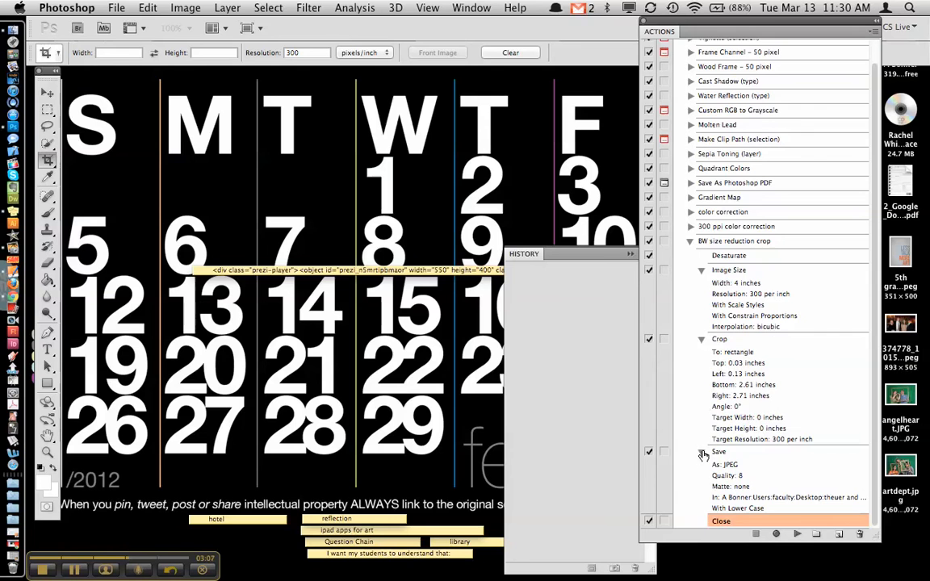
left_click(702, 452)
left_click(702, 363)
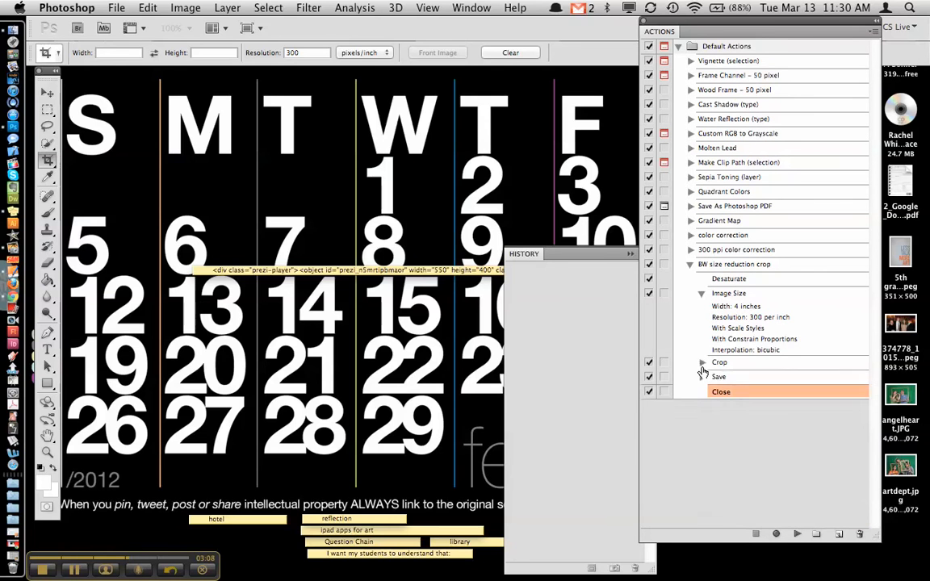
left_click(701, 293)
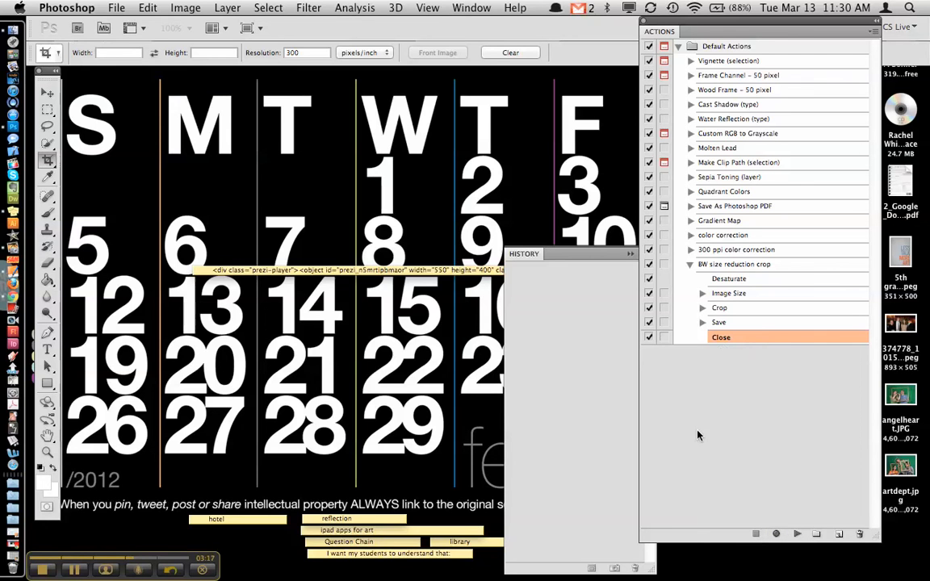
- Batch-process the Desktop folder holding the original photos with the "BW size reduction crop" action from Default Actions
left_click(117, 8)
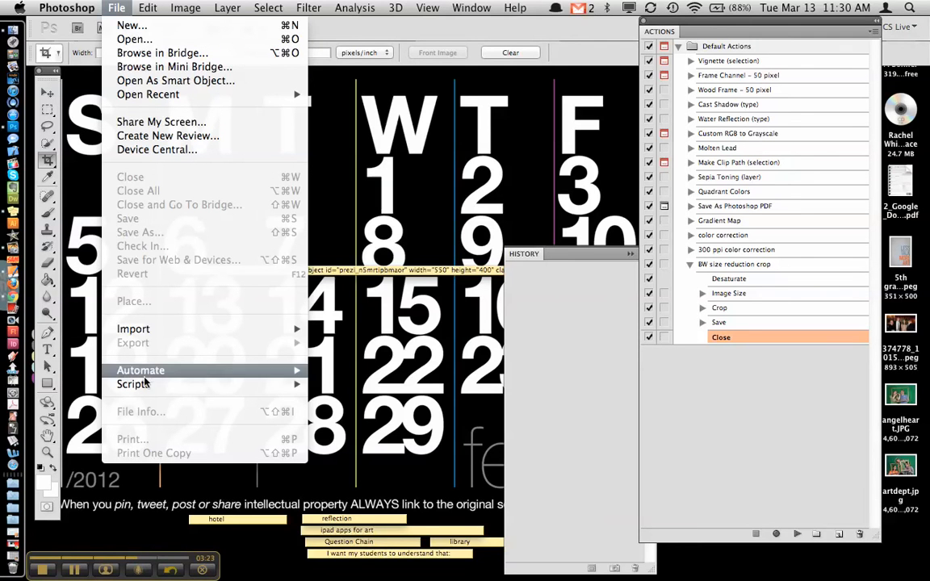
mouse_move(146, 374)
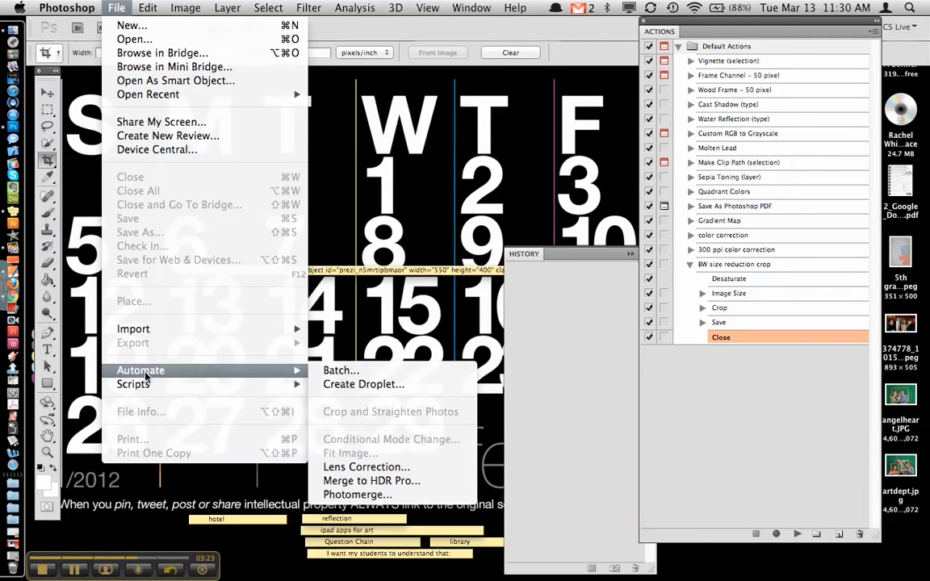
left_click(383, 370)
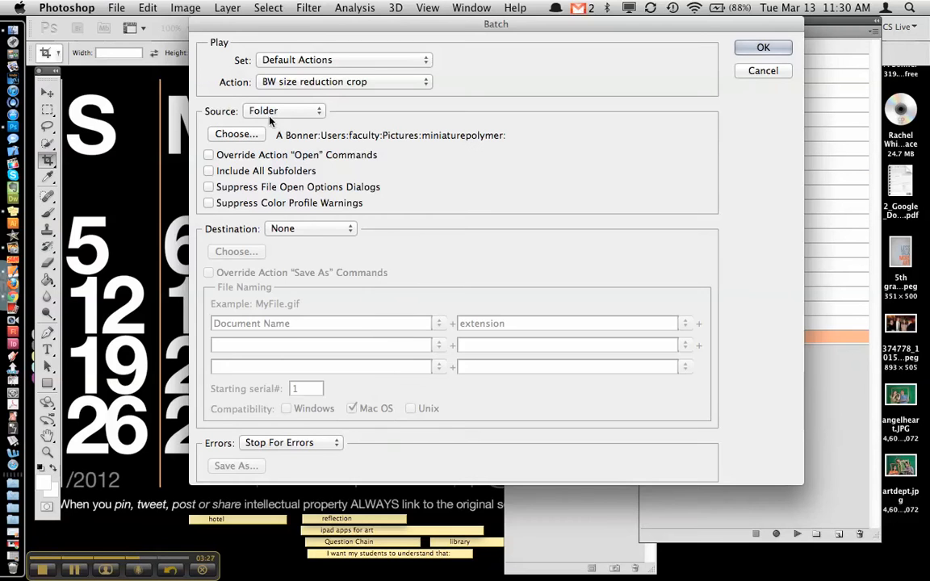
left_click(229, 134)
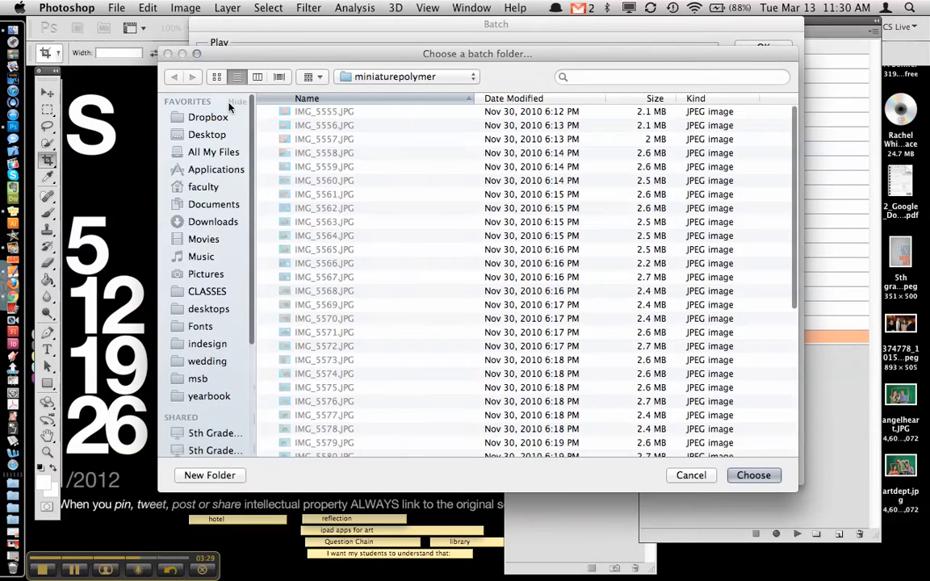
left_click(197, 134)
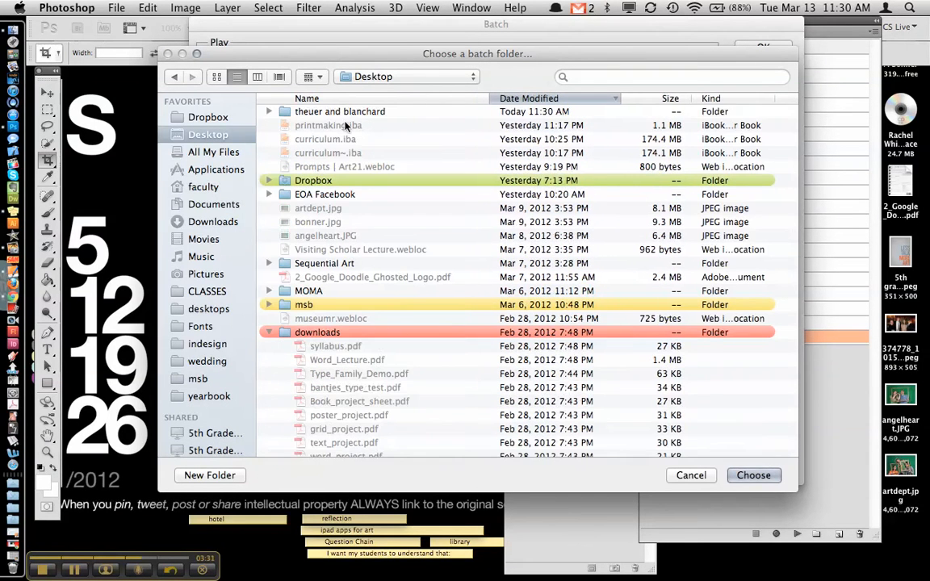
left_click(333, 111)
left_click(753, 476)
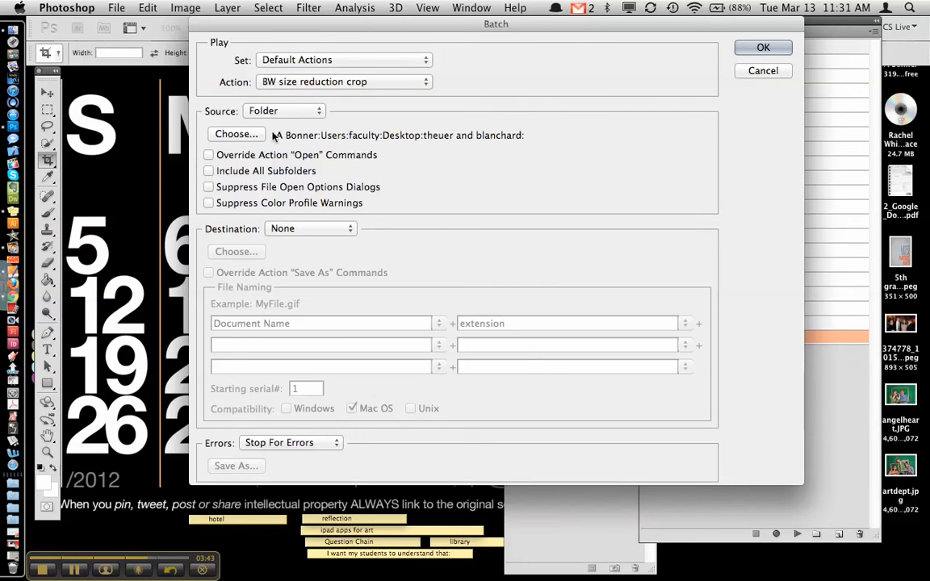
left_click(763, 47)
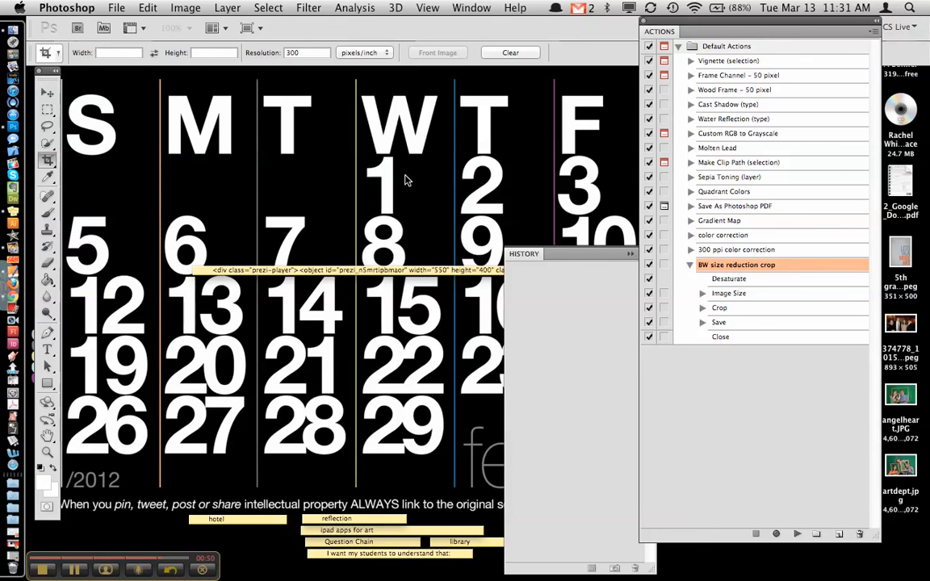
- Switch to Finder, open the "BW resized cropped" folder inside the source photo folder, and inspect DSC_0379.jpg at full screen
key("super+h")
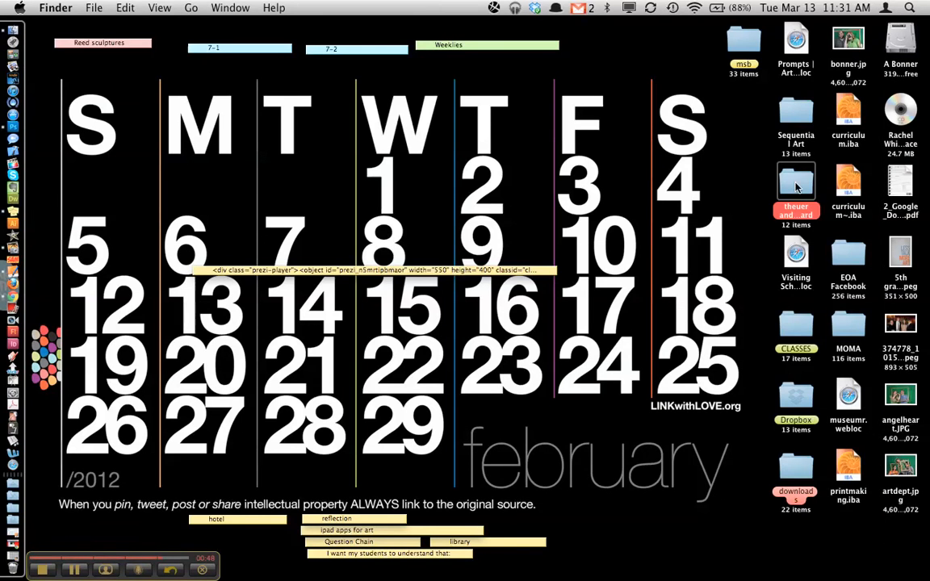
key("super+o")
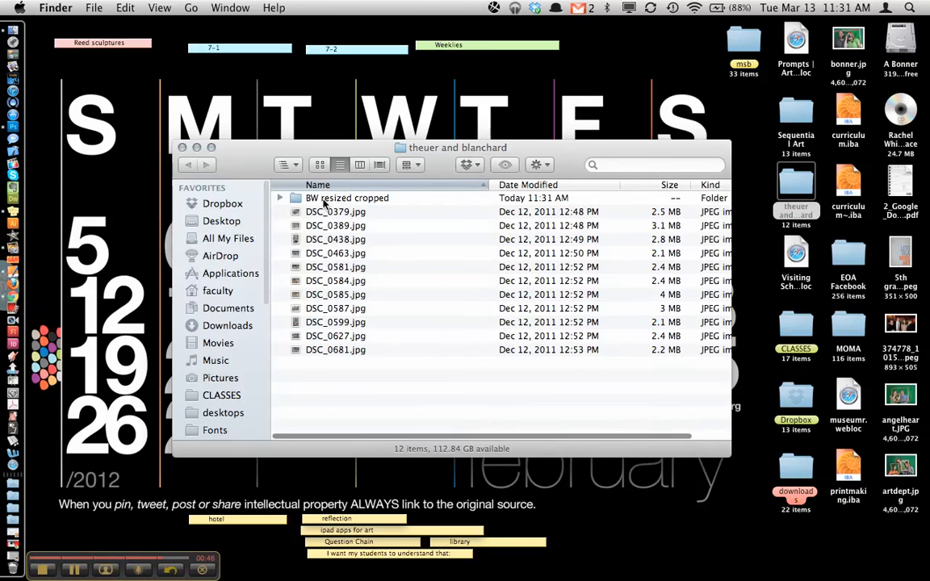
double_click(325, 199)
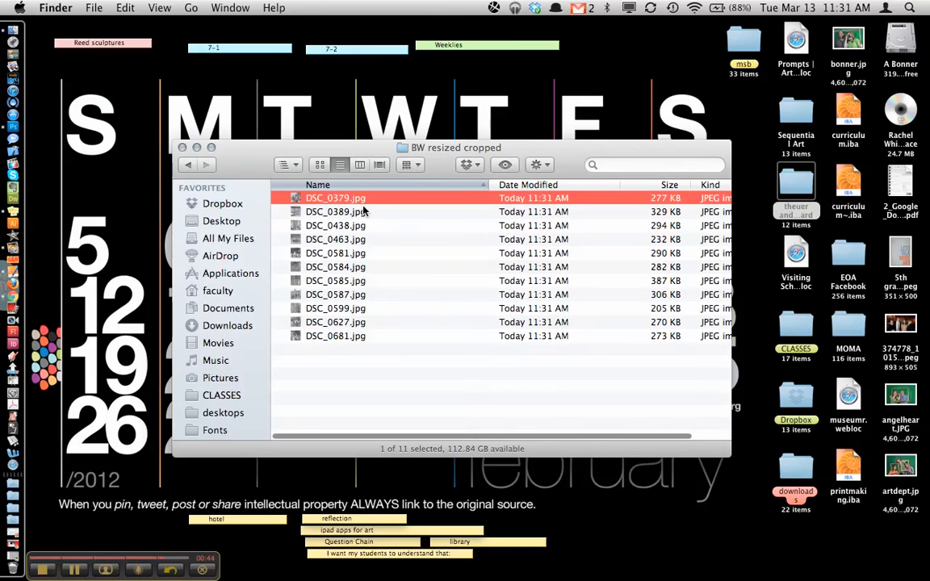
key("space")
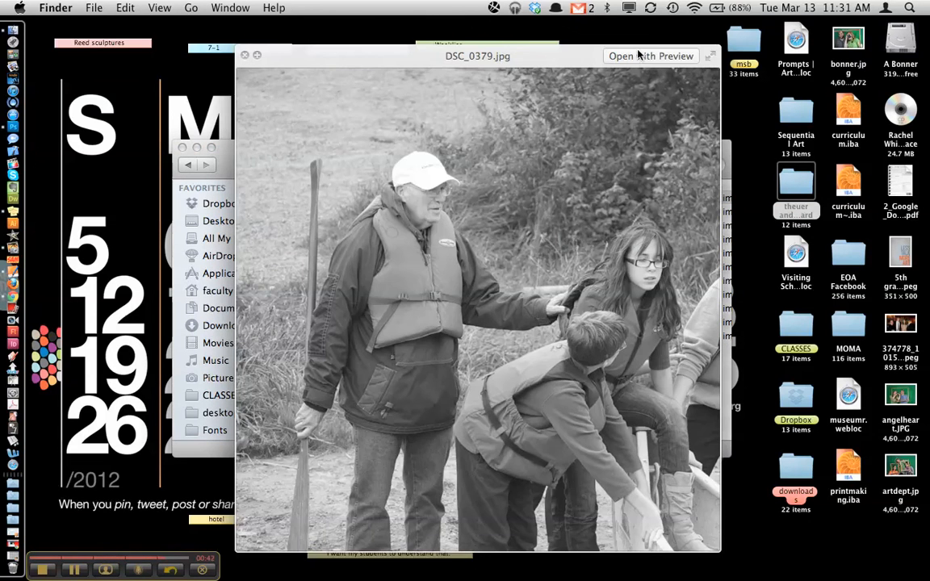
left_click(708, 54)
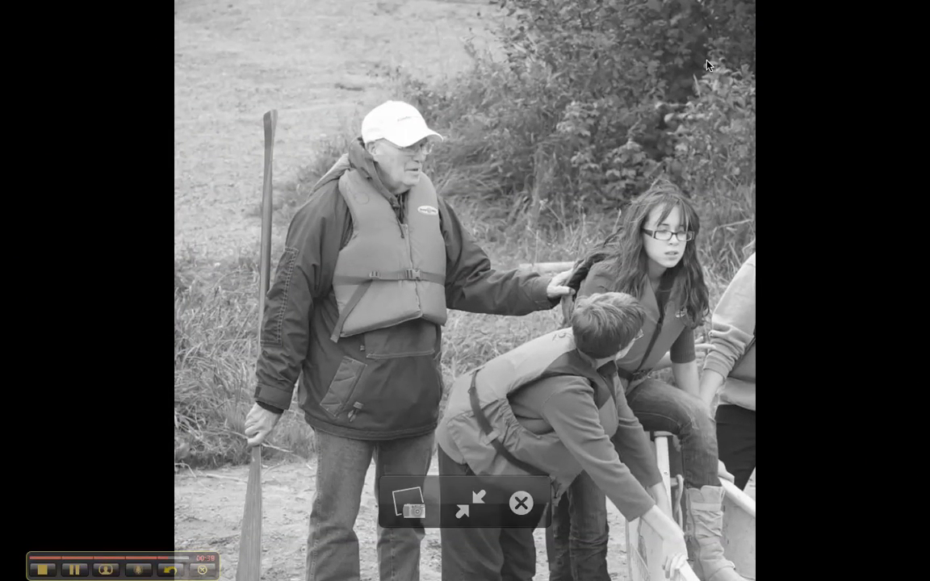
left_click(521, 503)
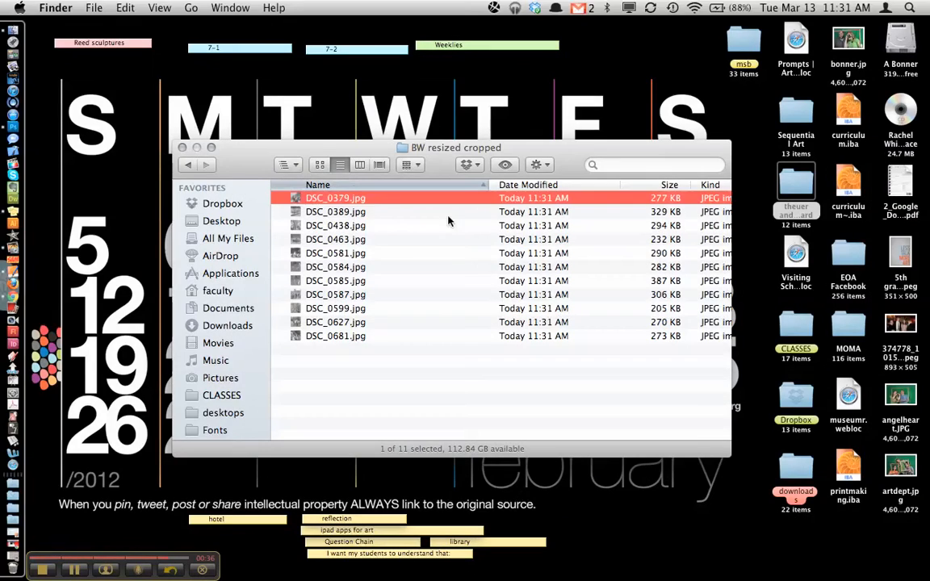
- Preview the other processed photos in the folder, from DSC_0463.jpg through DSC_0681.jpg and back to DSC_0585.jpg, checking desaturation and crop
left_click(355, 212)
key("Down")
key("Down")
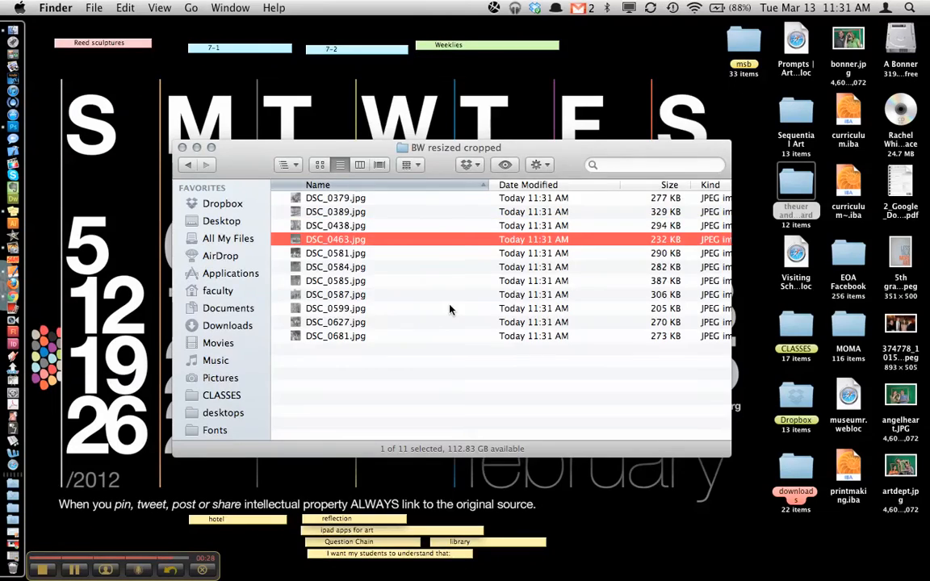
key("space")
key("Down")
key("Down")
key("Down")
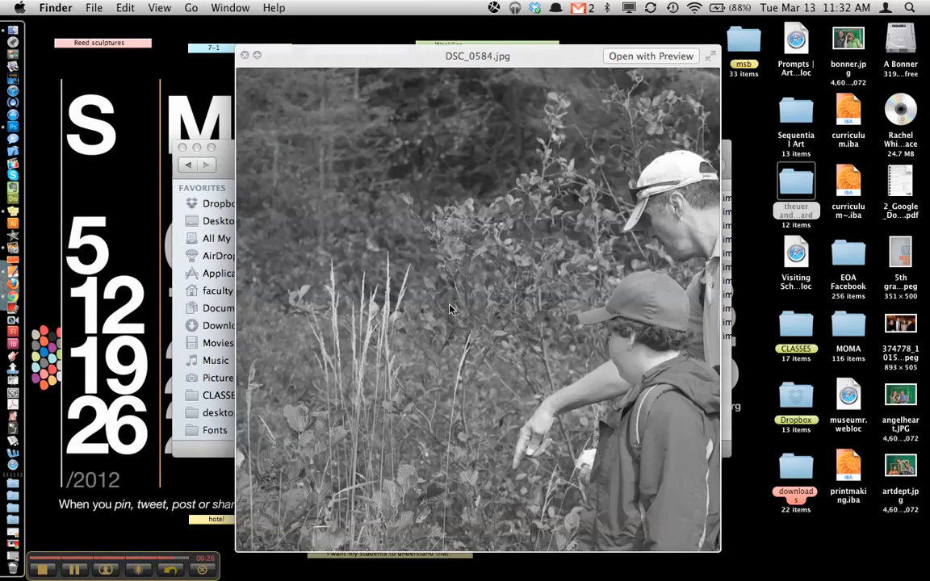
key("Down")
key("Down")
key("Up")
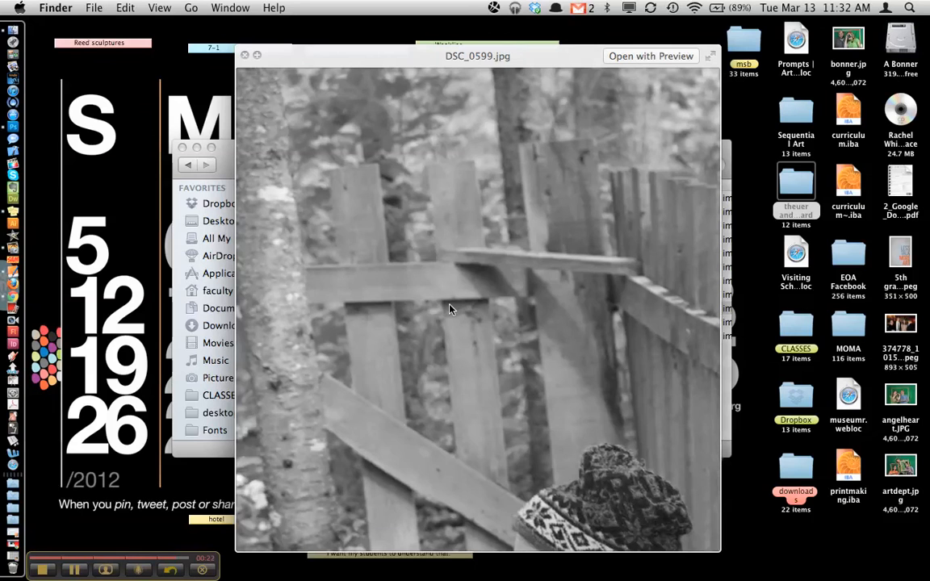
key("Down")
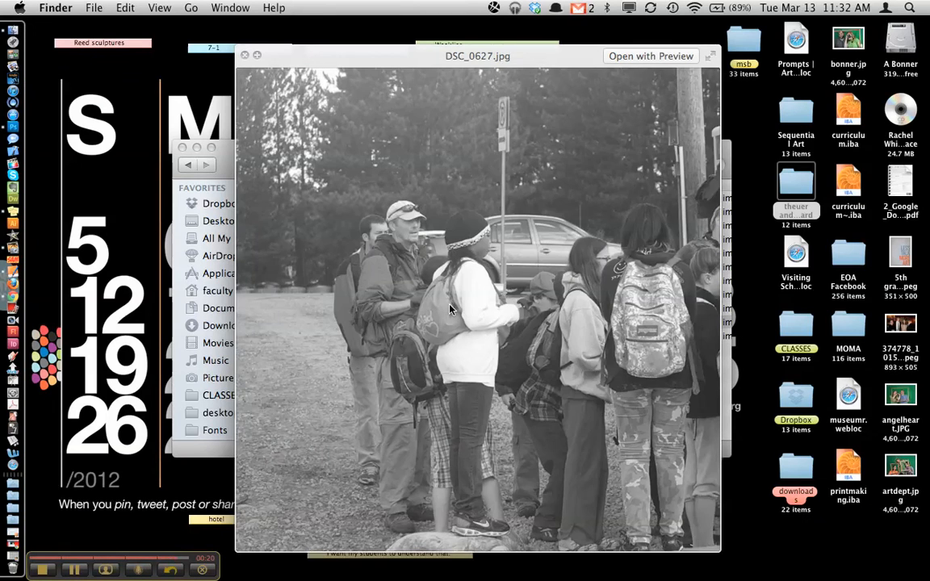
key("Up")
key("Down")
key("Down")
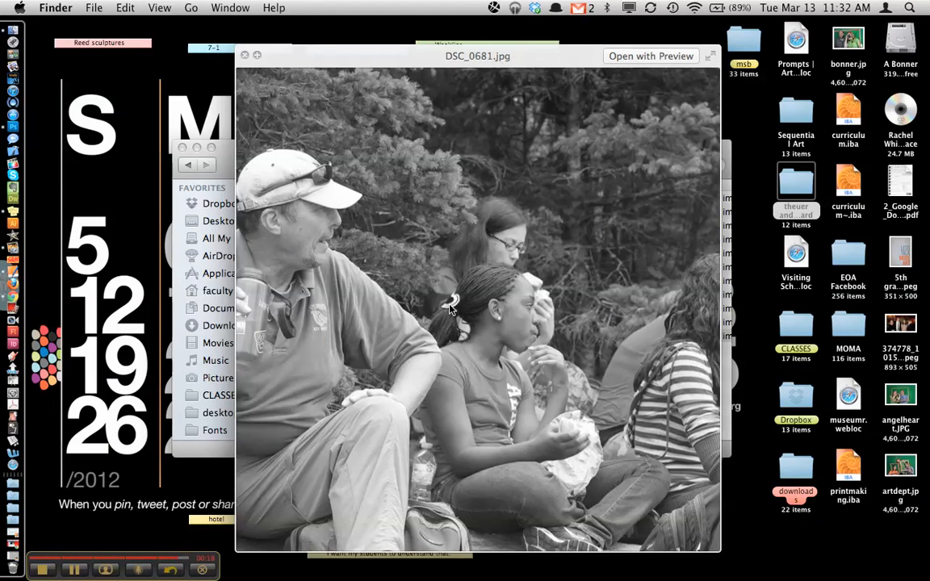
key("Up")
key("Up")
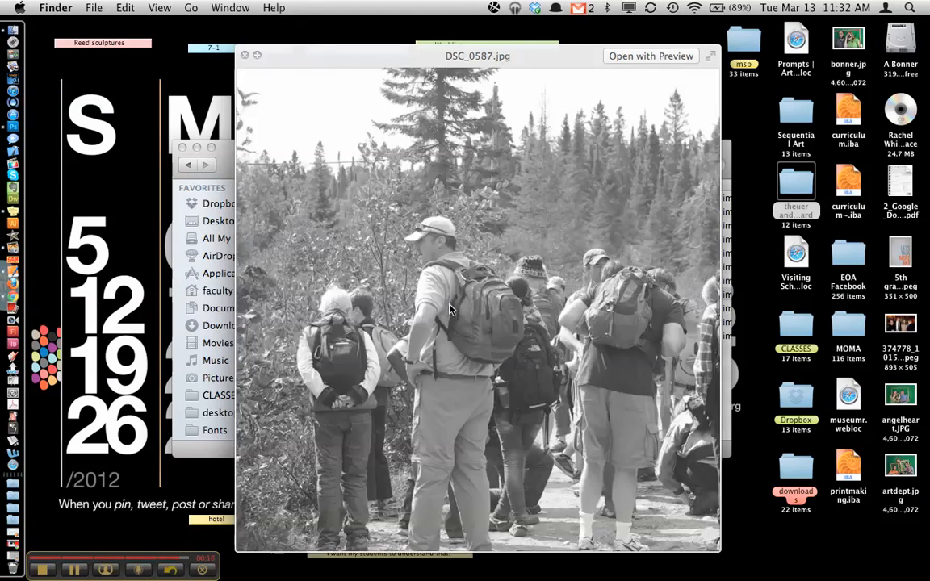
key("Up")
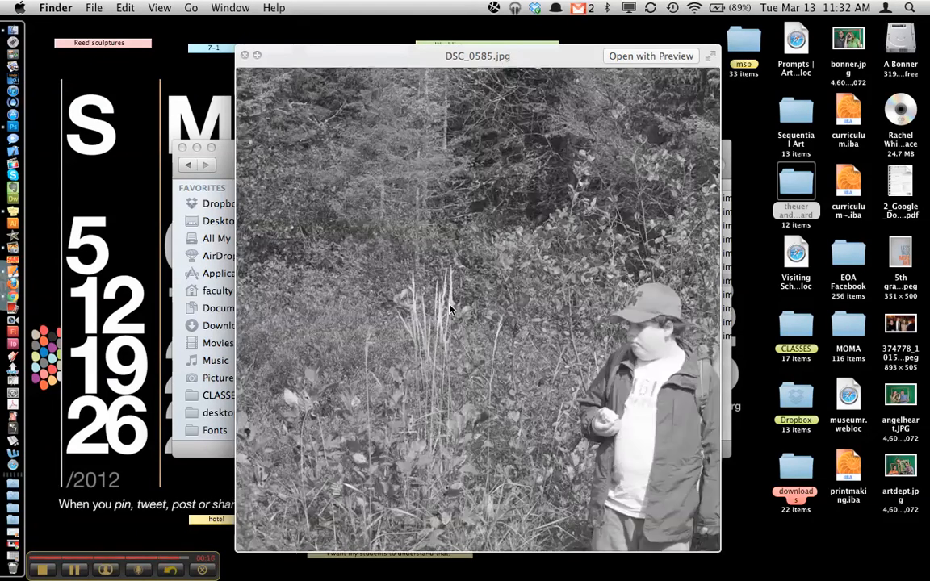